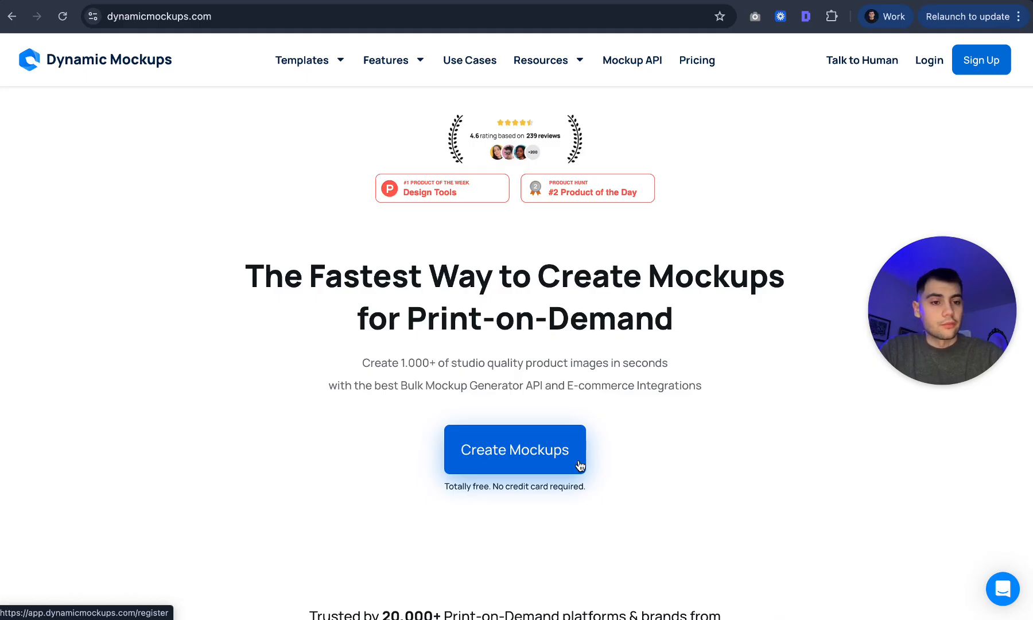
Start a MockAnything AI mockup and paste the prompt describing a model in a blank white T-shirt.
click(579, 465)
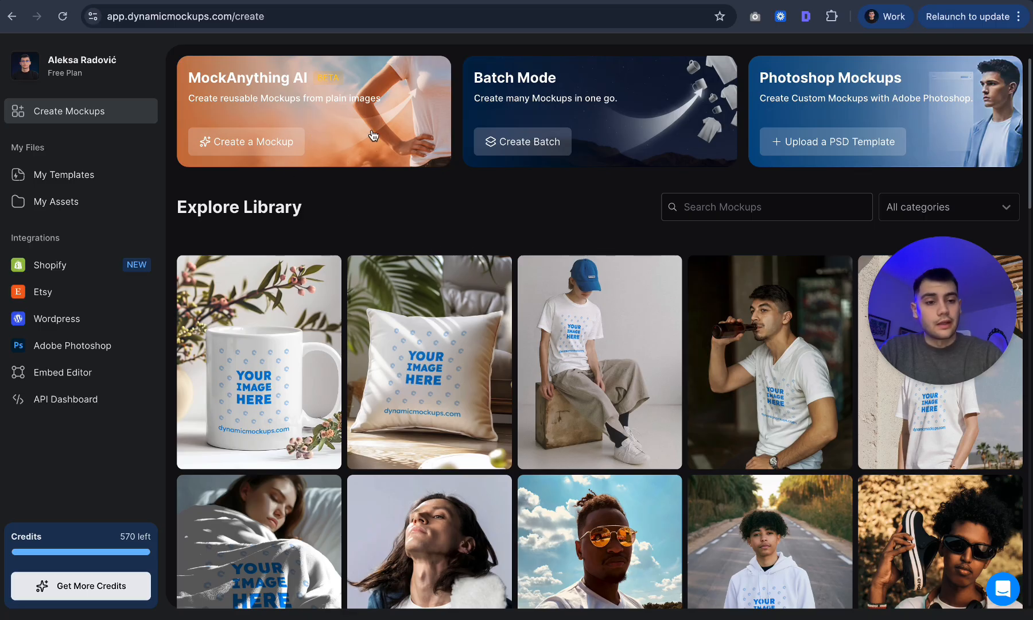
click(270, 133)
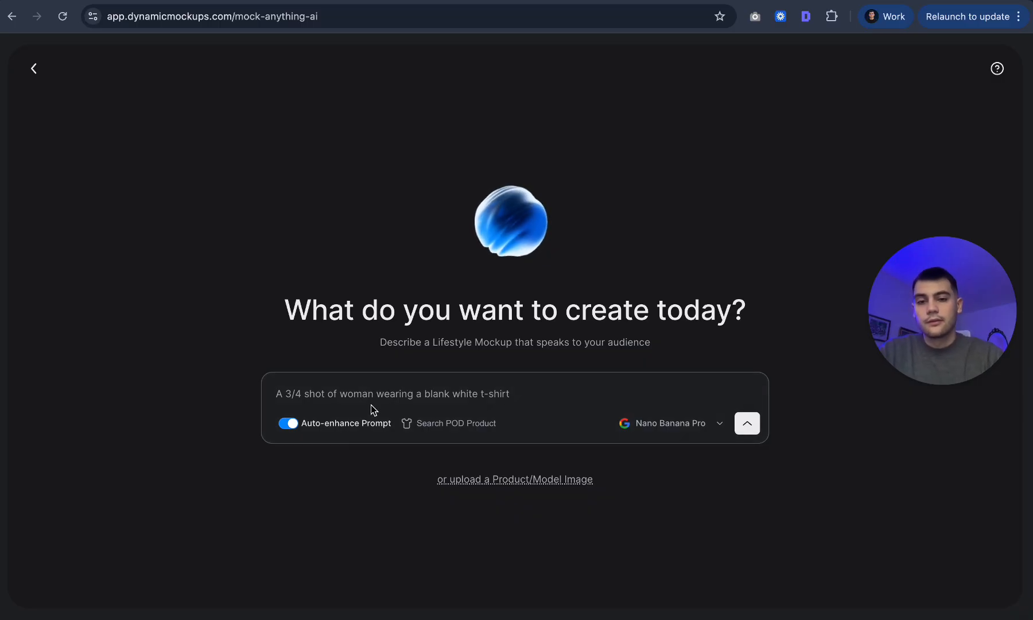
key(ctrl+v)
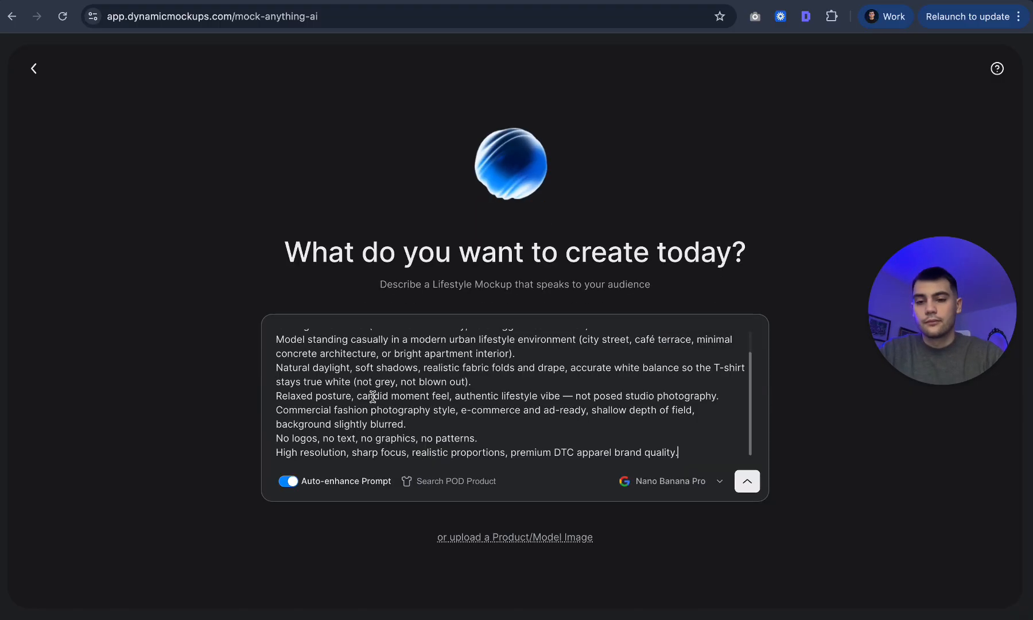
Search the POD products for "t shirt" and pick the SoftShirts Classic T-Shirt - 200.
click(486, 486)
text(t shirt)
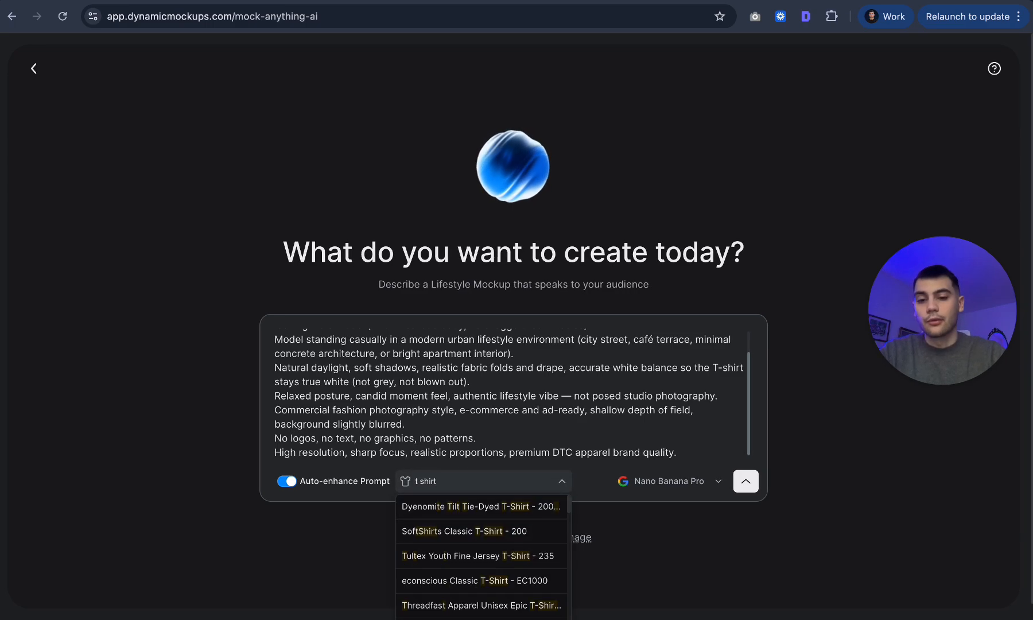
click(497, 535)
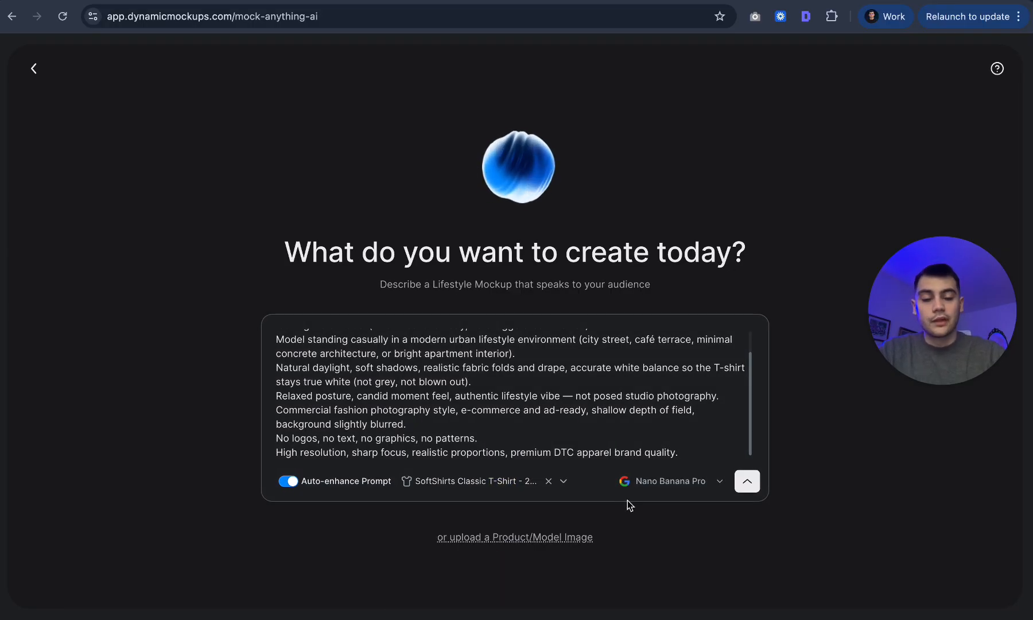
Keep Nano Banana Pro as the generation model and generate the mockup image.
click(669, 486)
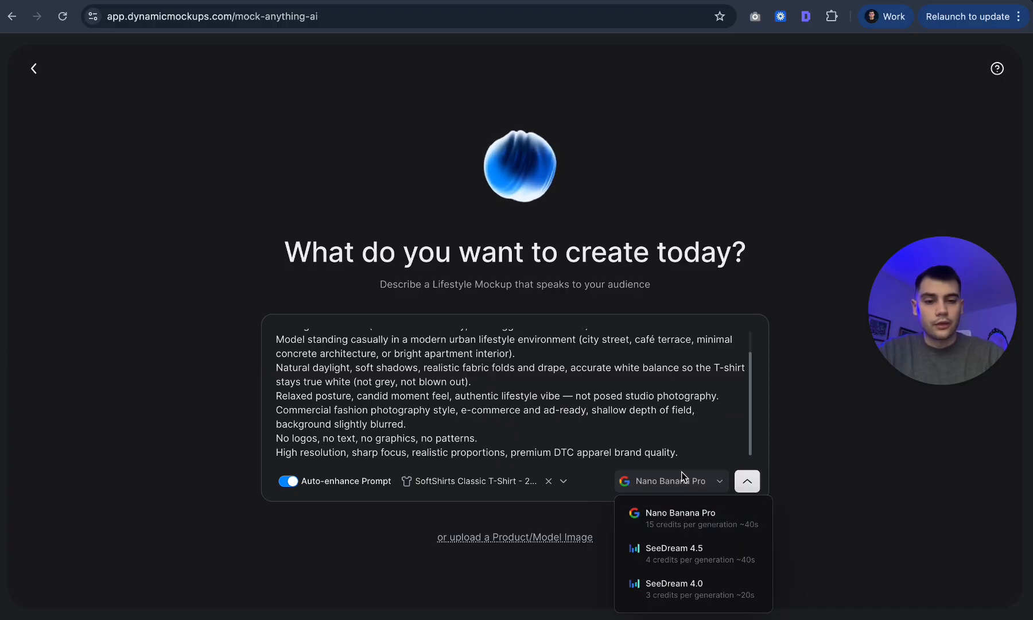
click(686, 479)
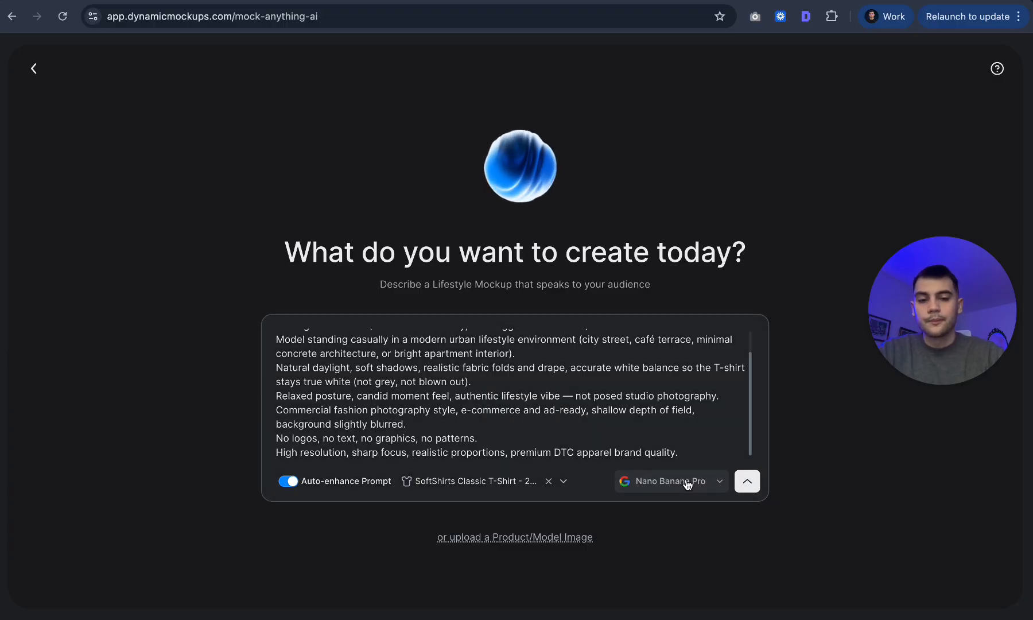
click(746, 485)
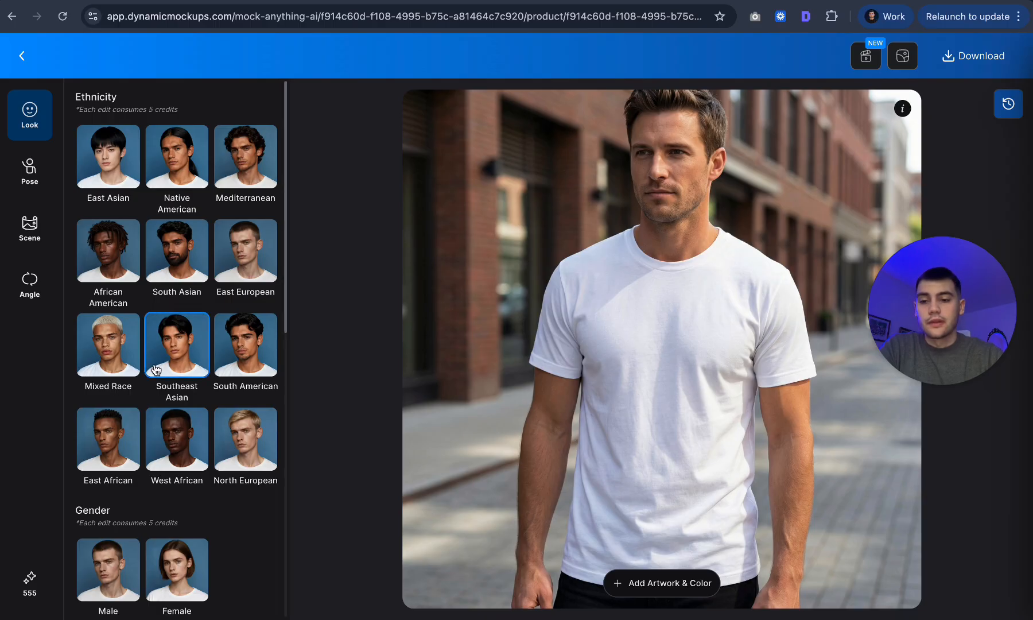
Browse the Look, Pose, Scene and Angle editing options for the generated model.
scroll(147, 327, down, 10)
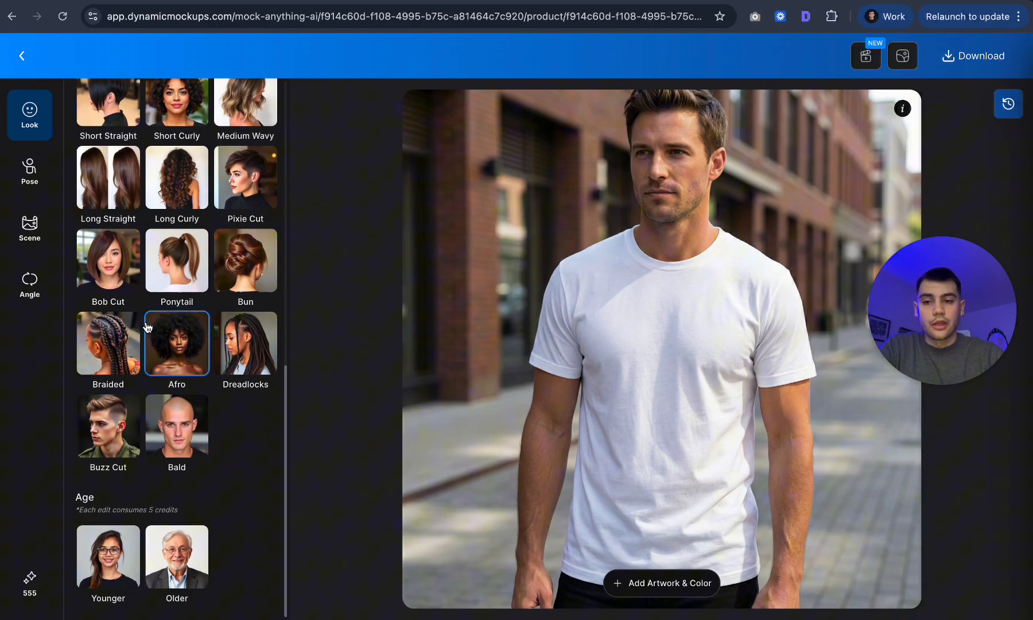
click(43, 168)
click(32, 234)
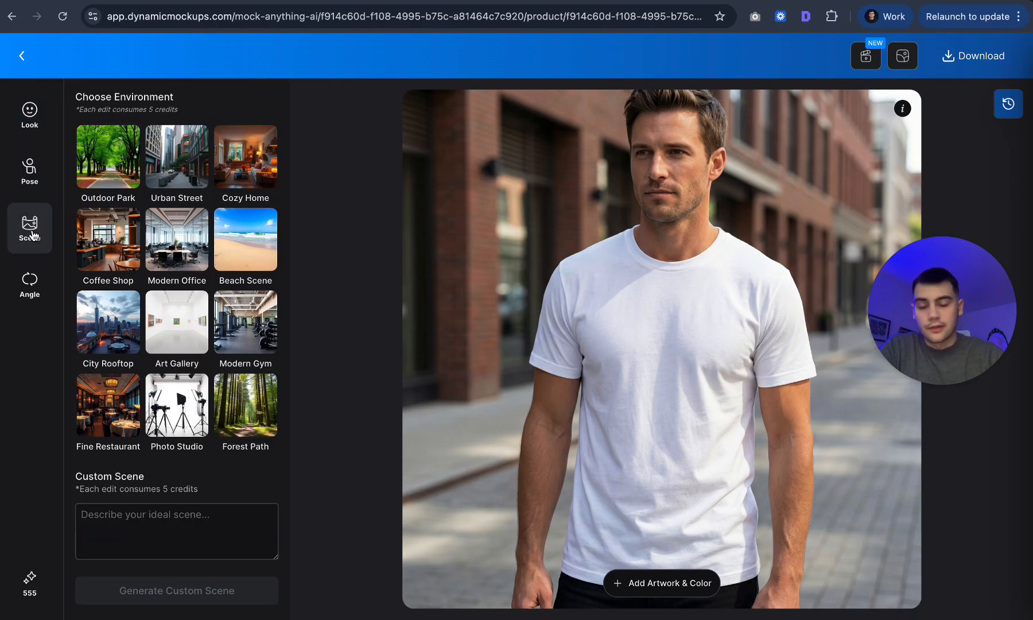
click(32, 284)
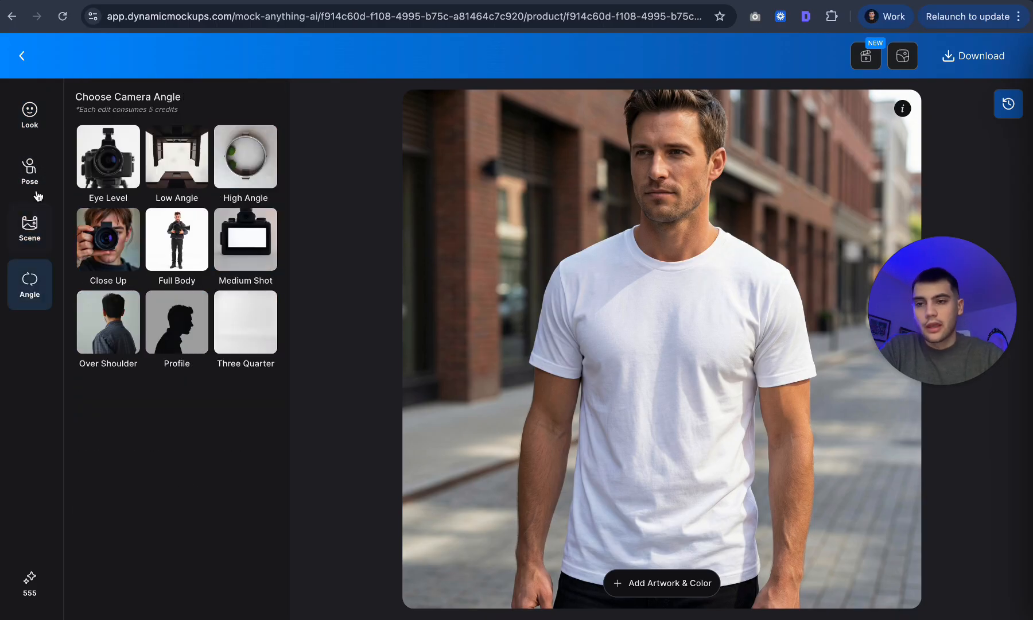
click(32, 129)
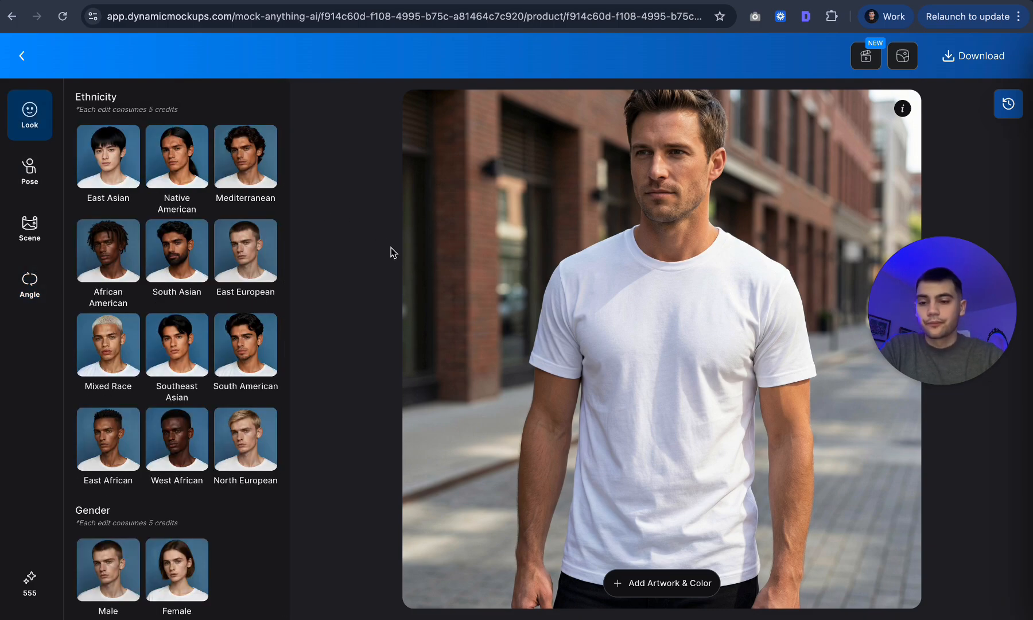
Add artwork to the T-shirt's chest area and reposition the default logo on it.
click(670, 597)
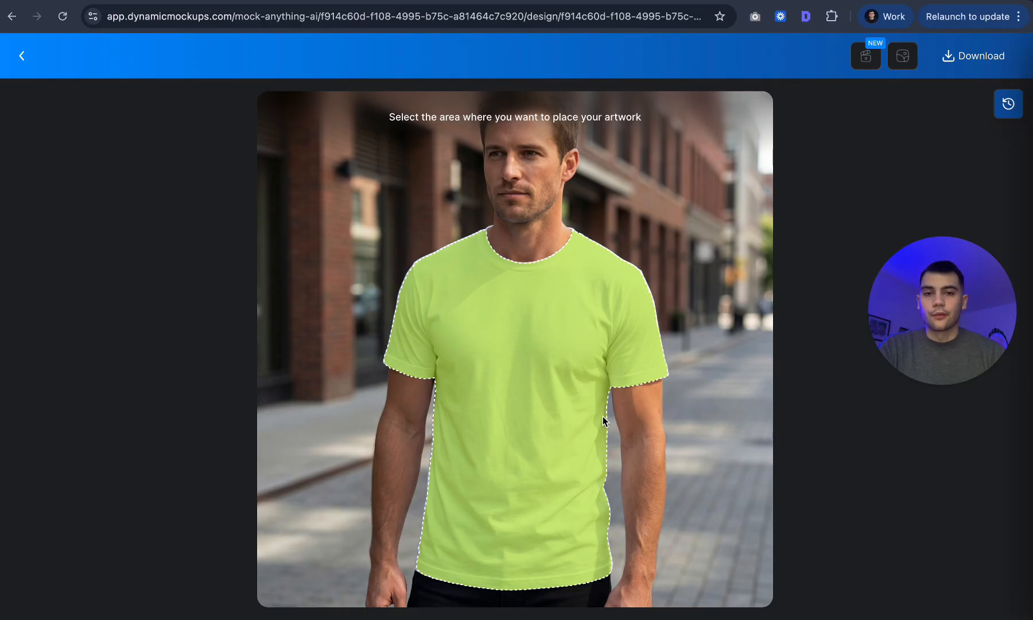
click(529, 340)
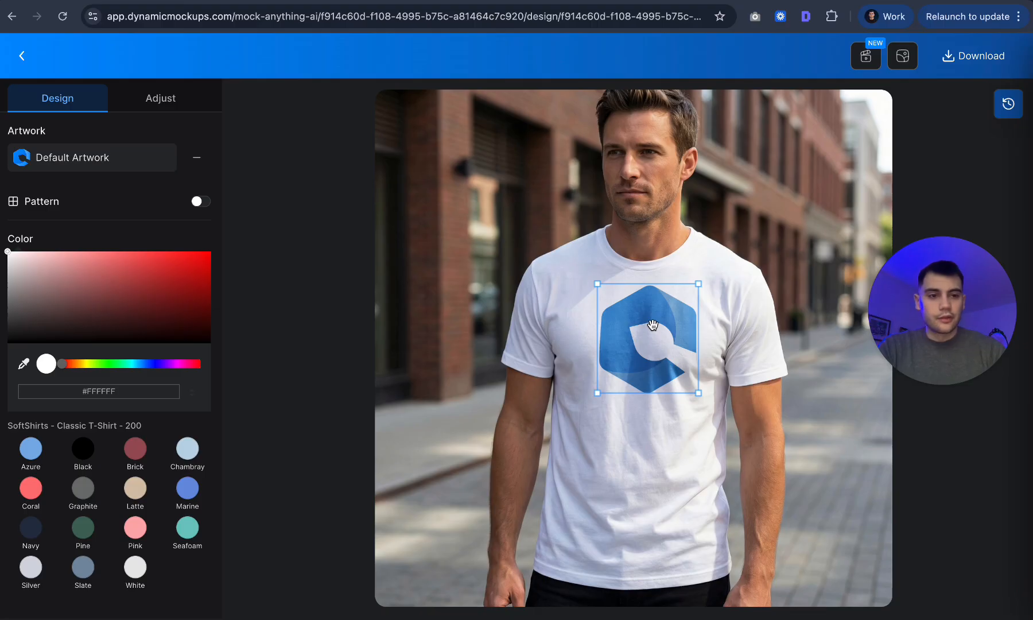
drag(661, 312, 688, 331)
drag(665, 345, 661, 328)
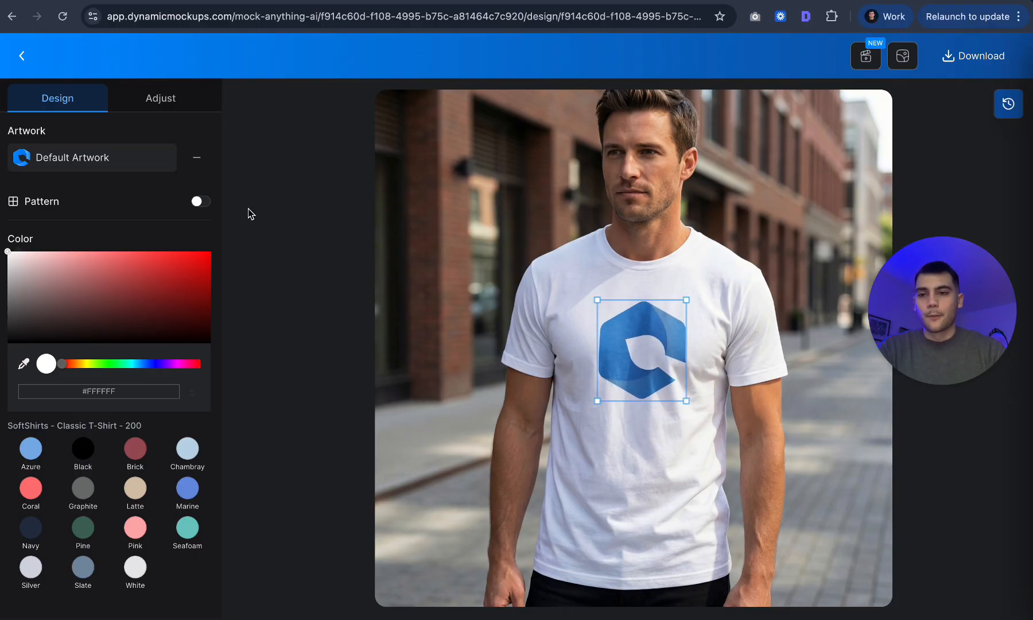
click(140, 167)
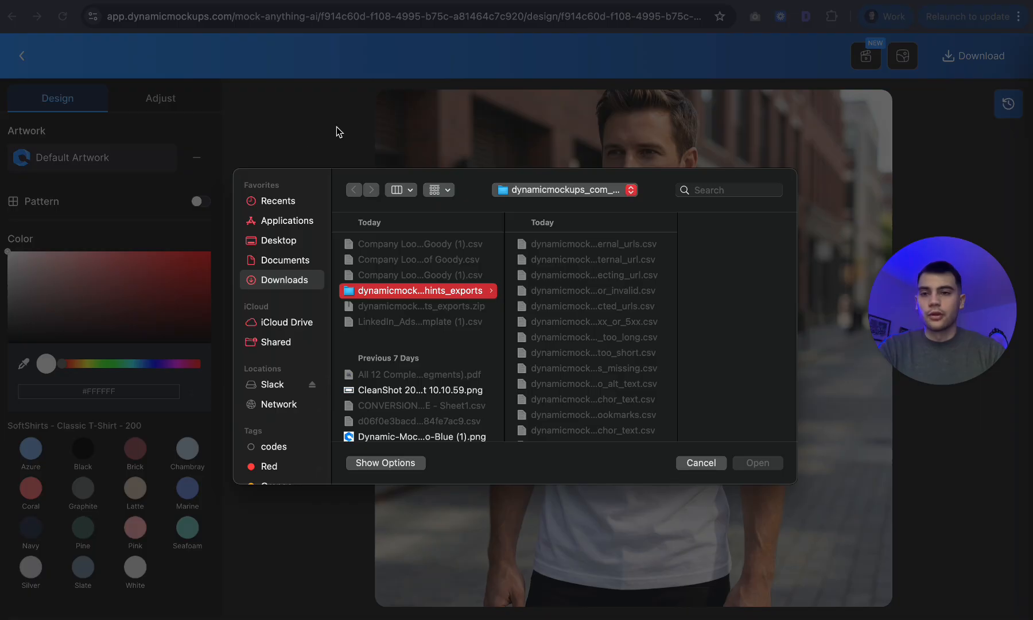
click(706, 462)
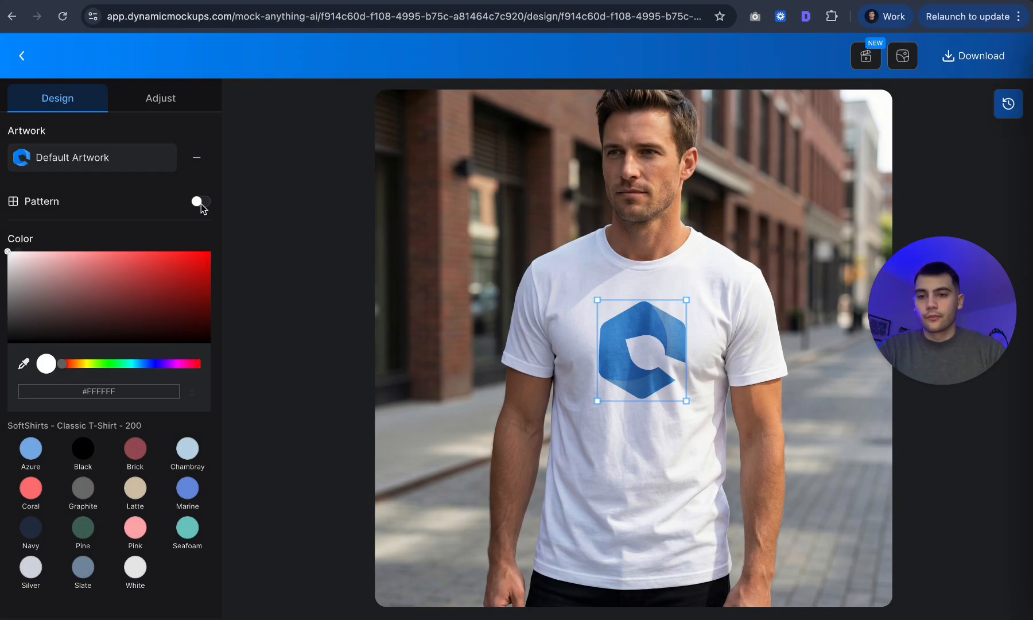
click(199, 201)
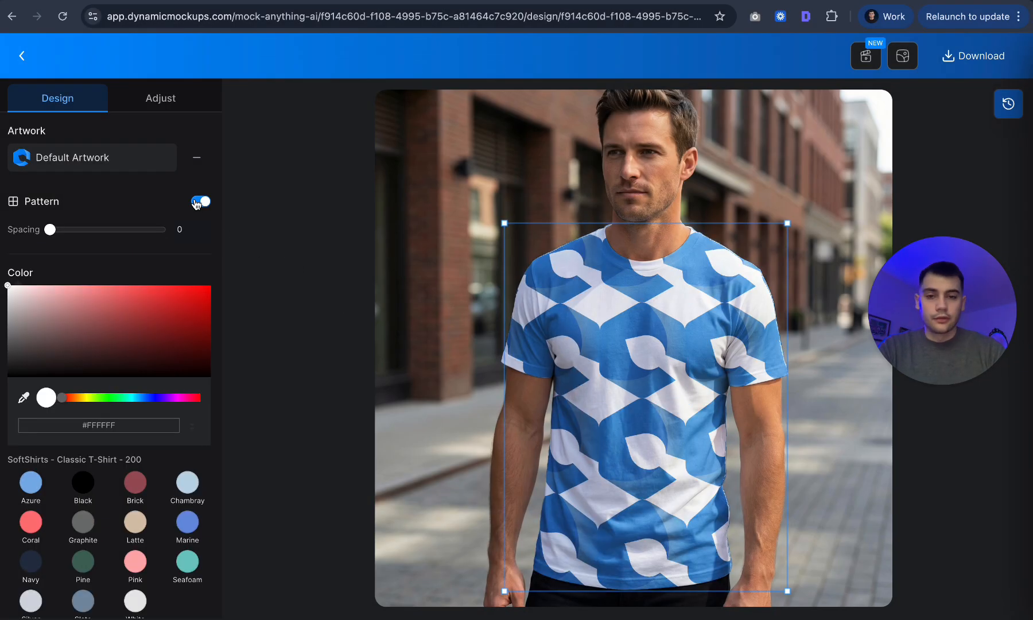
click(198, 202)
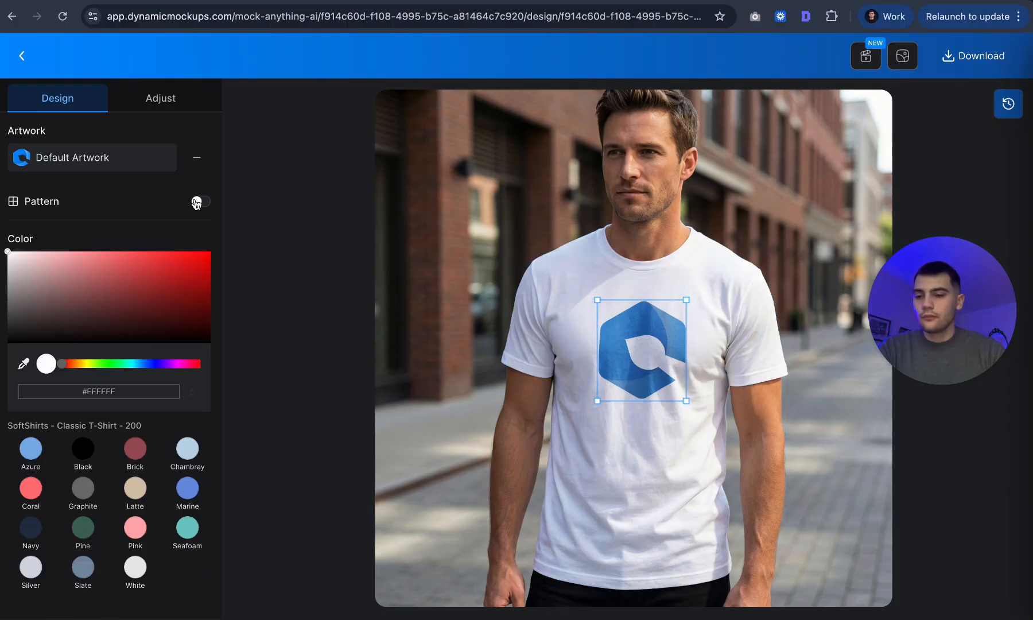
Review the artwork's adjustment settings and deselect the logo.
click(171, 95)
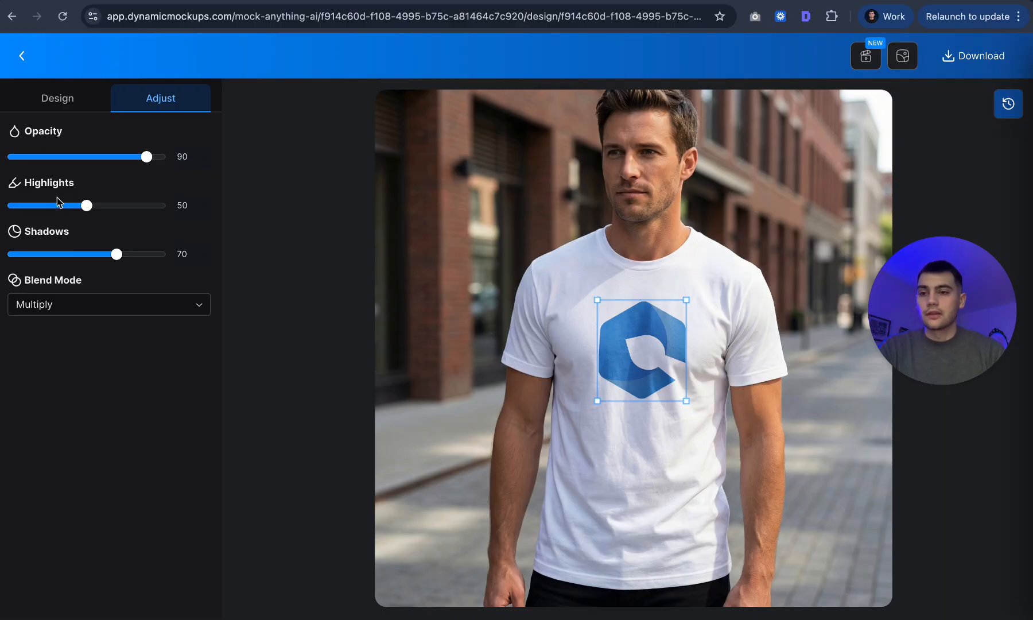
click(70, 98)
click(826, 224)
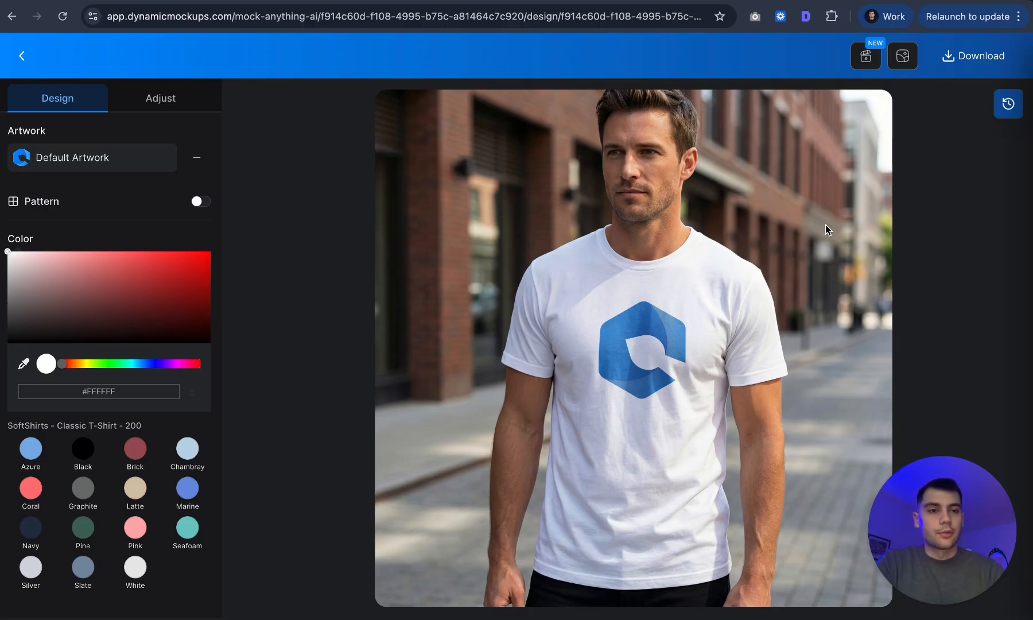
Examine the download options and the AI Photoshoot variation settings without applying them.
click(983, 63)
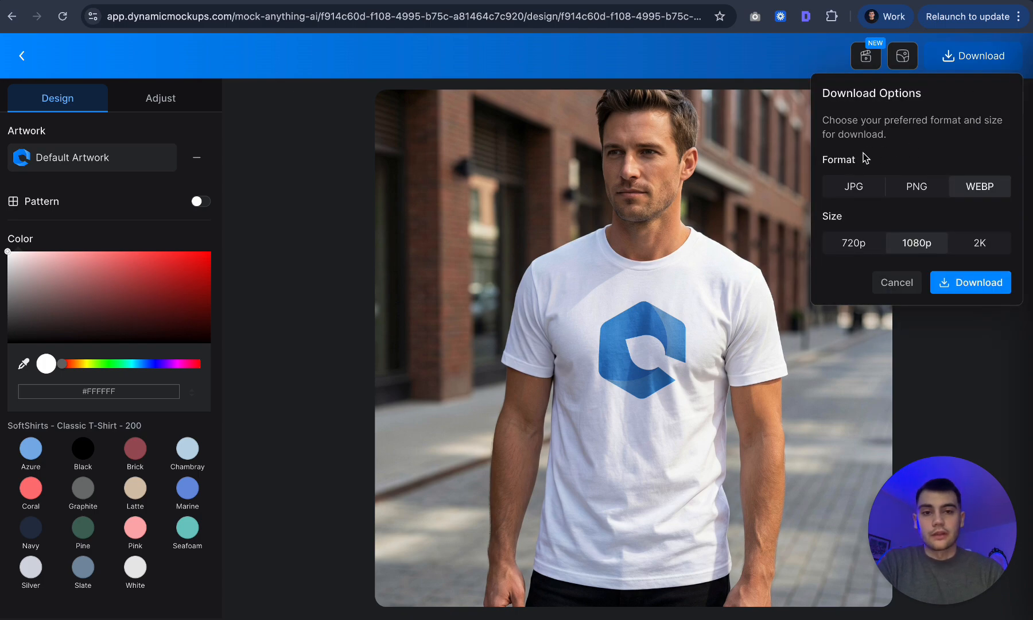
click(941, 66)
click(903, 58)
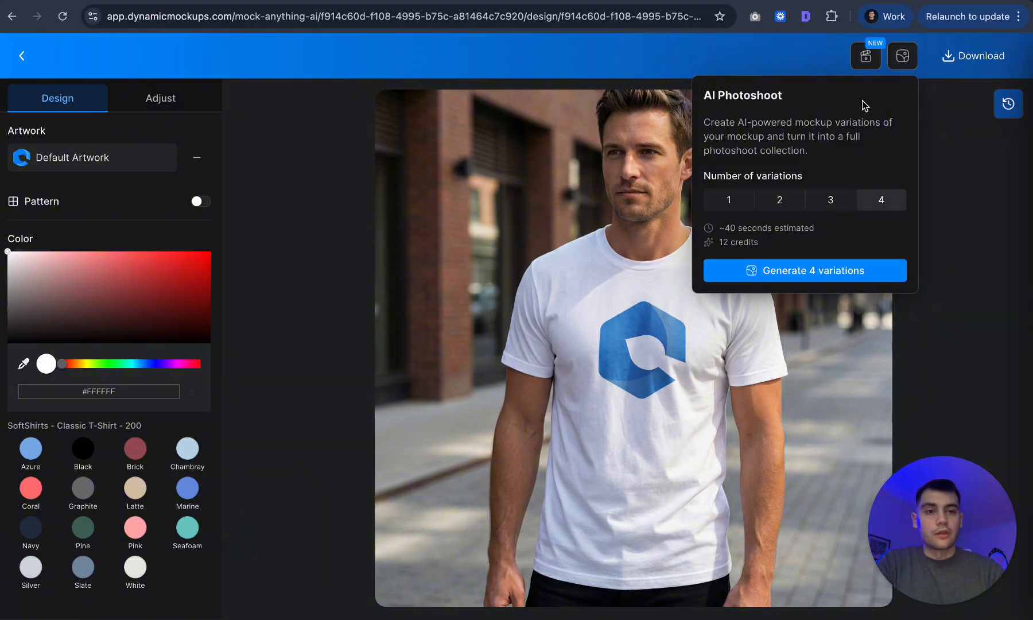
click(911, 68)
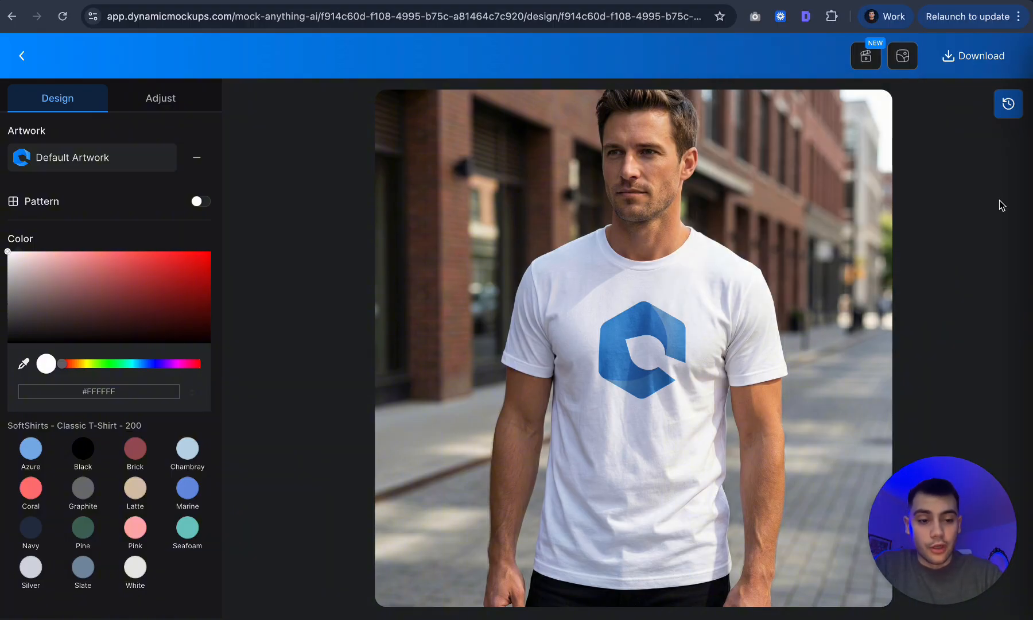
Generate a 10-second MotionMockups AI video with audio using the pasted prompt.
click(870, 60)
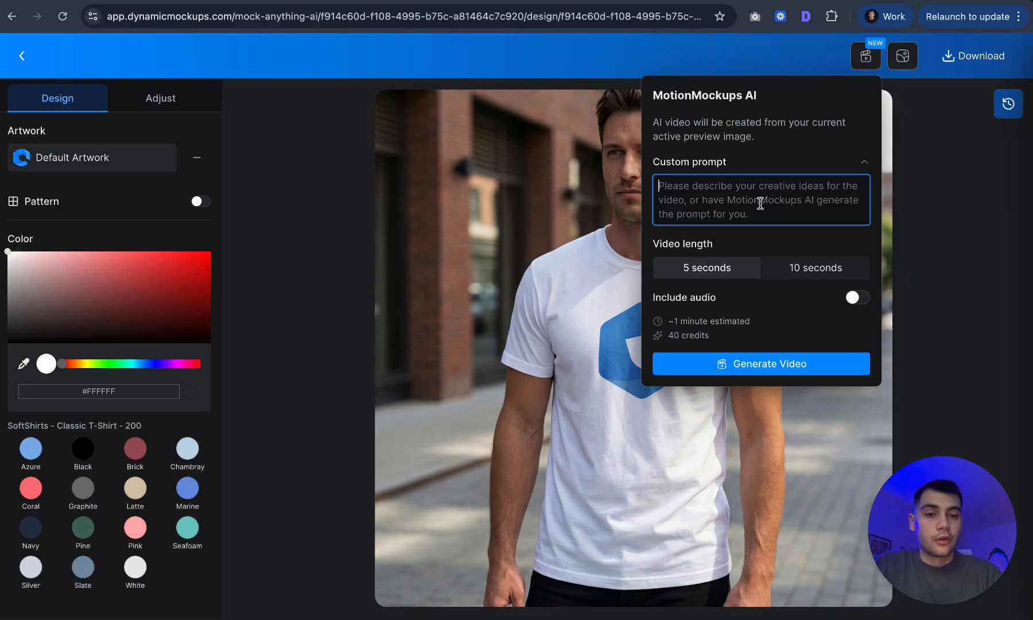
key(super+v)
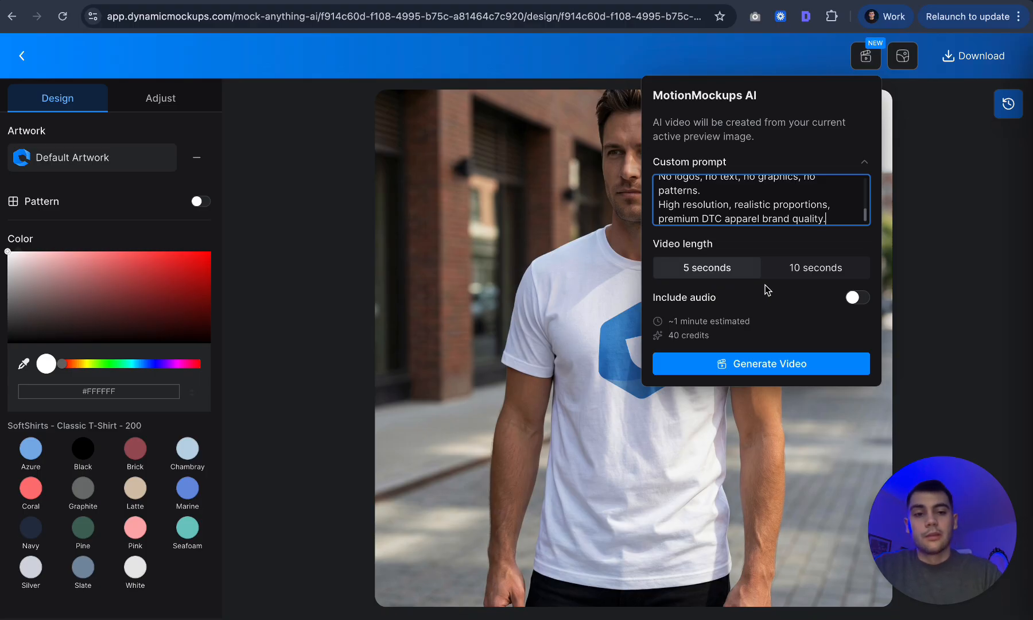
click(792, 274)
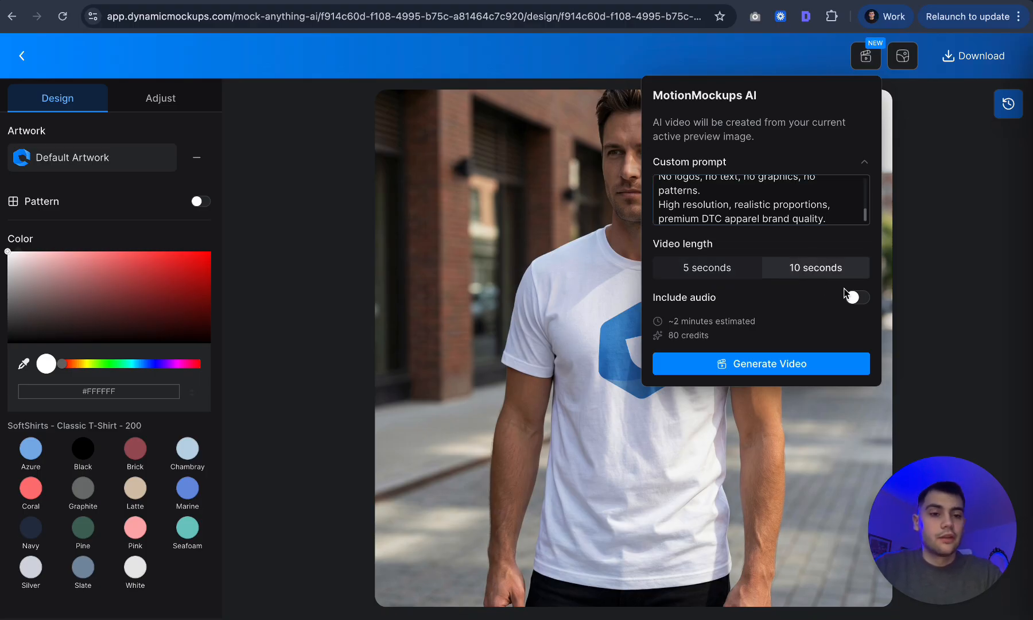
click(856, 299)
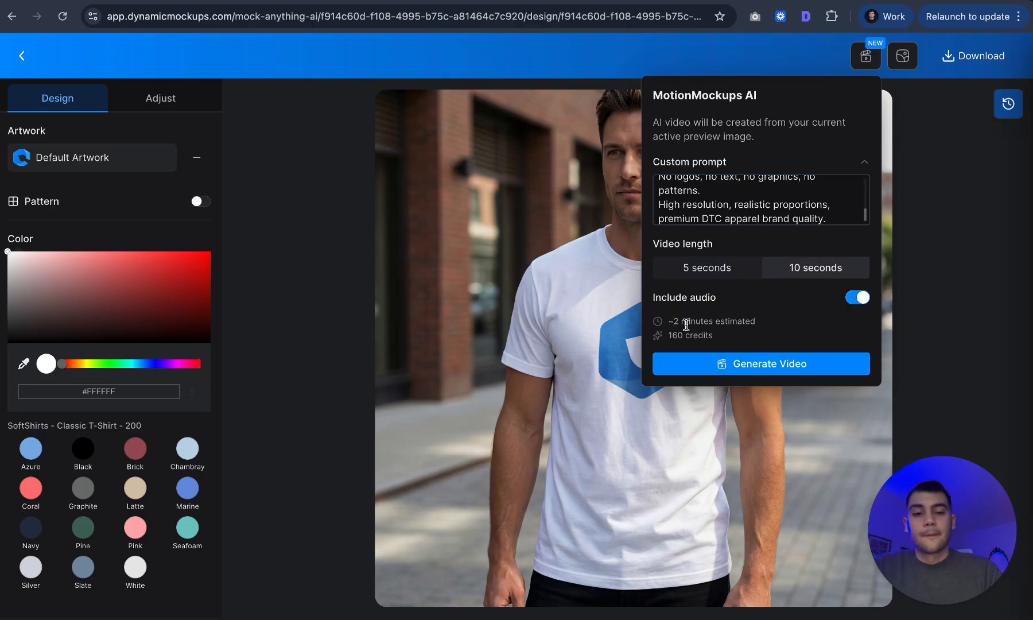
drag(683, 324, 761, 328)
click(763, 328)
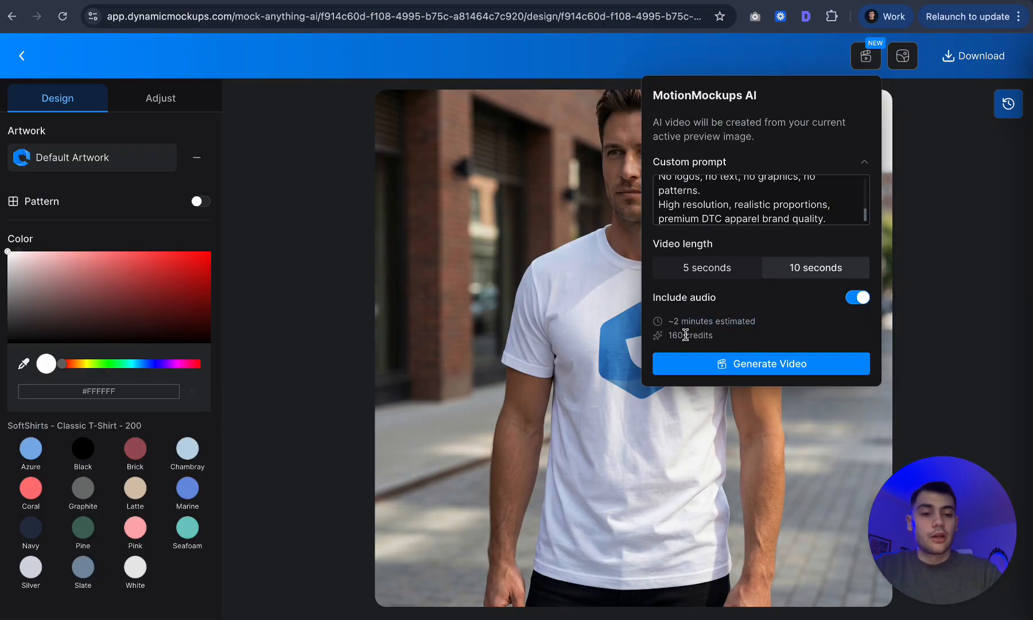
click(765, 364)
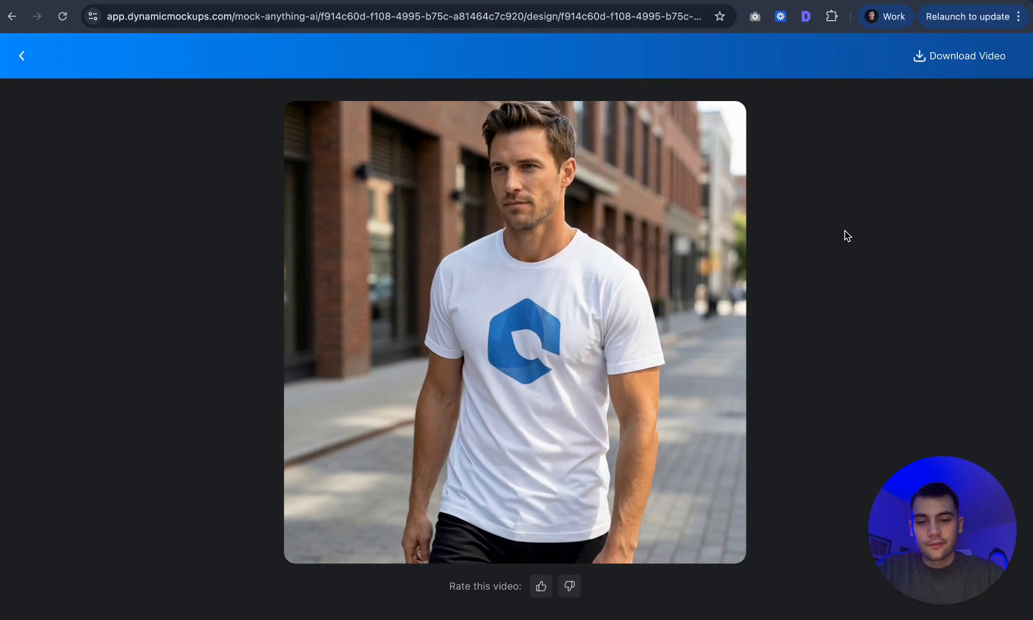
mouse_move(680, 599)
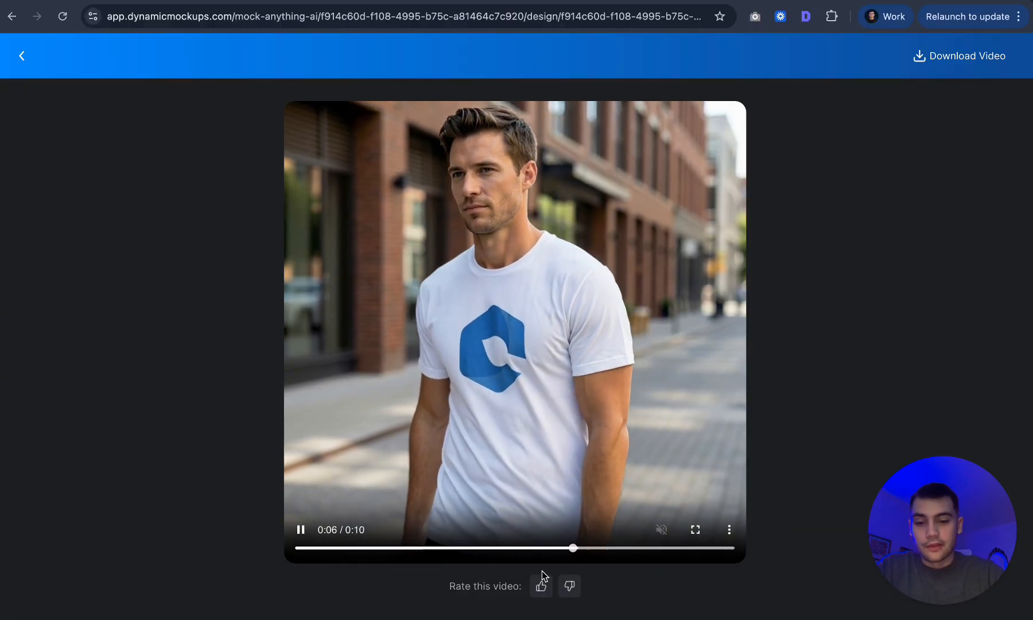